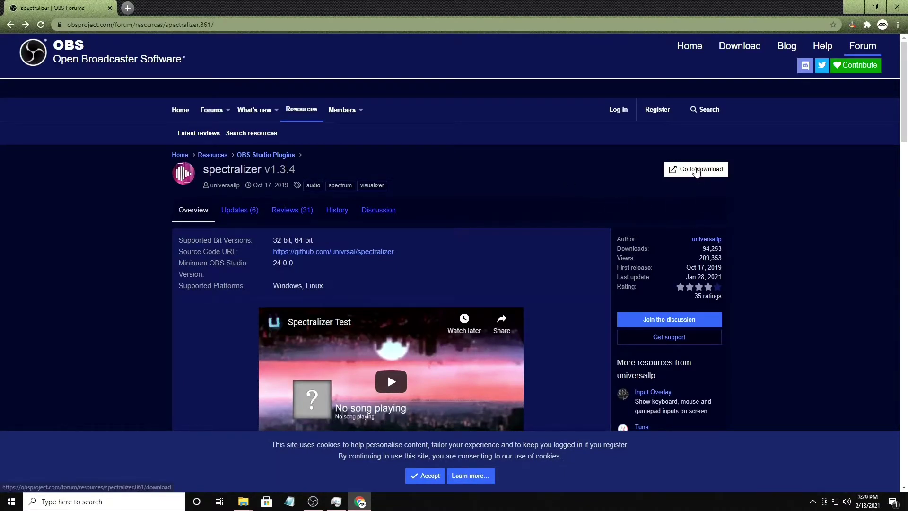
Step: Follow the forum download link to the spectralizer v1.3.4 GitHub release and scroll to its Assets list
left_click(699, 173)
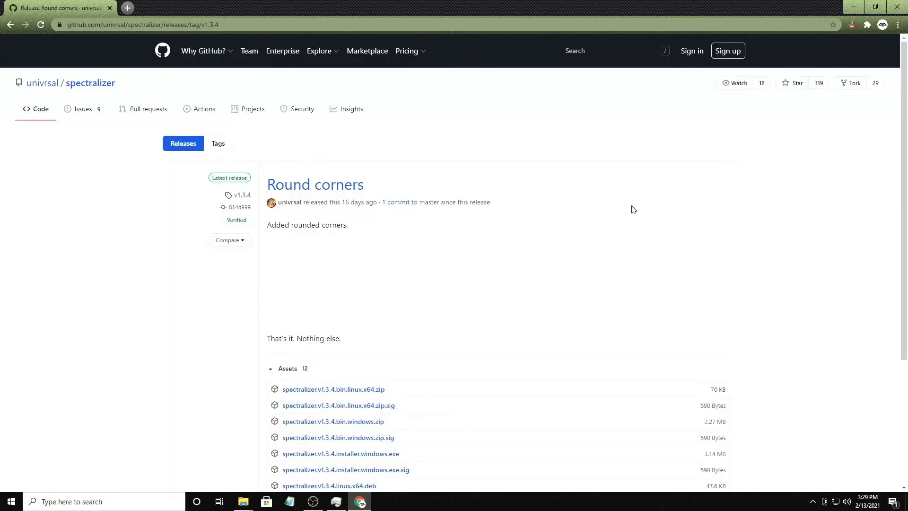
scroll(474, 235, "down", 4)
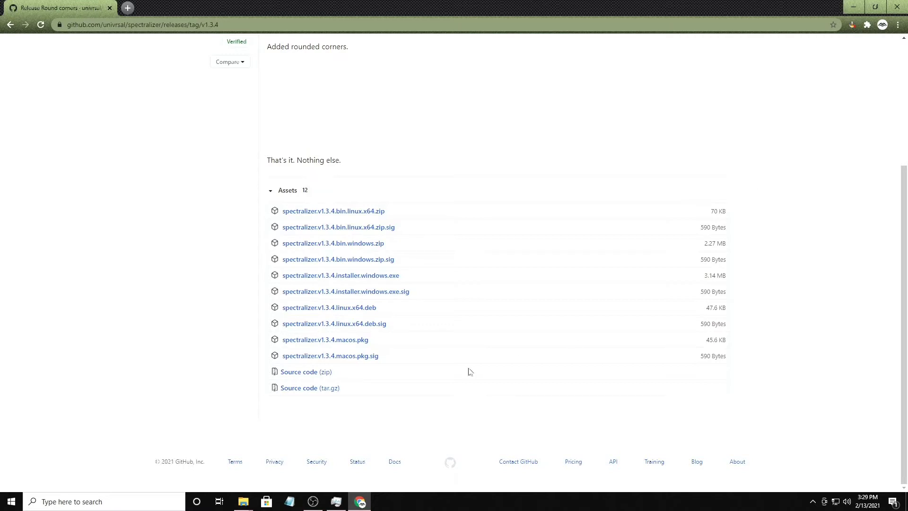
Step: Bring the spectralizer download folder and the C:\Program Files\obs folder windows to the front
left_click(241, 497)
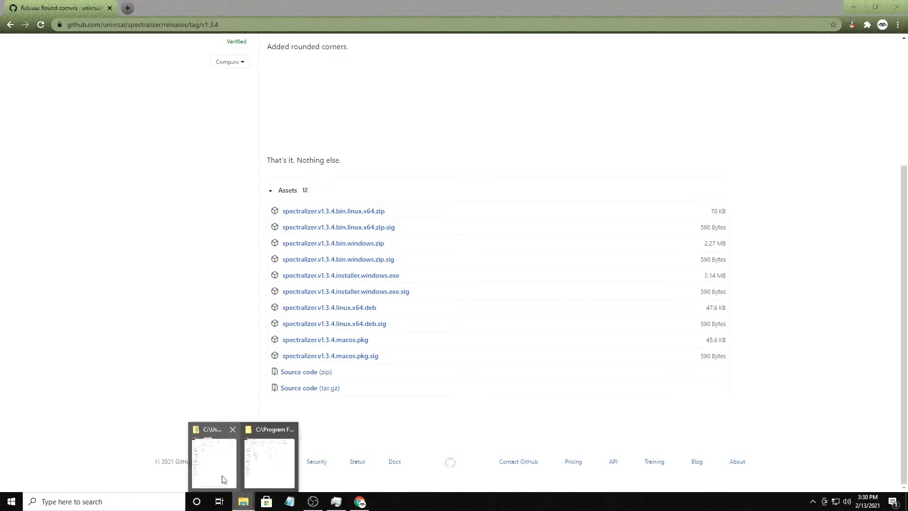
left_click(224, 479)
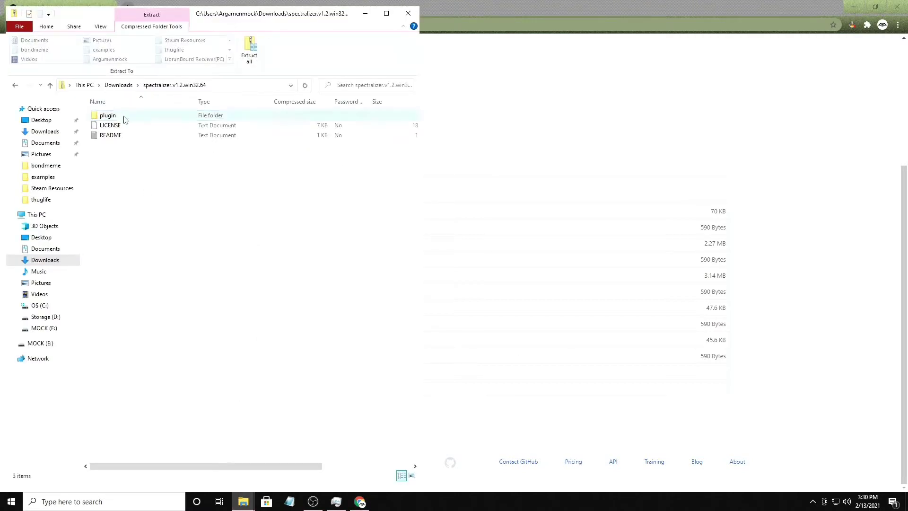
left_click(246, 503)
left_click(256, 466)
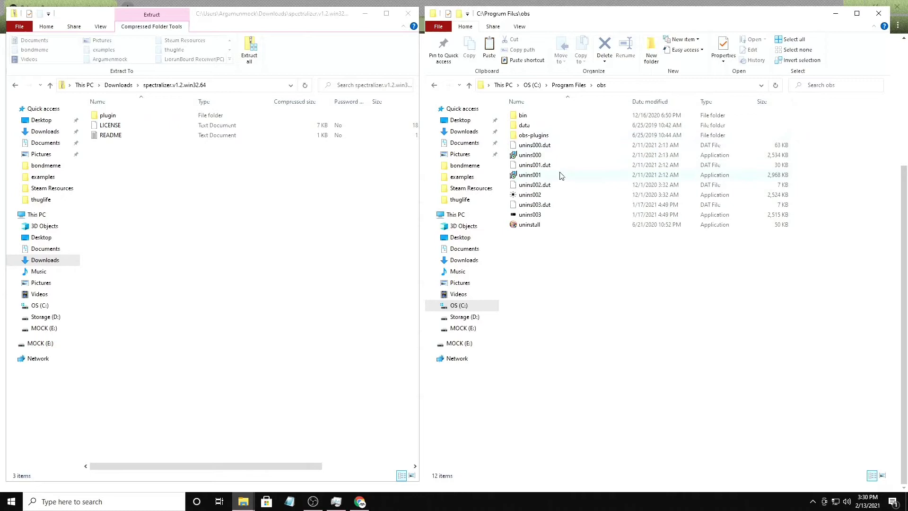
Step: Open the plugin folder and copy its data and obs-plugins folders
double_click(114, 116)
left_click_drag(119, 163, 101, 114)
right_click(106, 126)
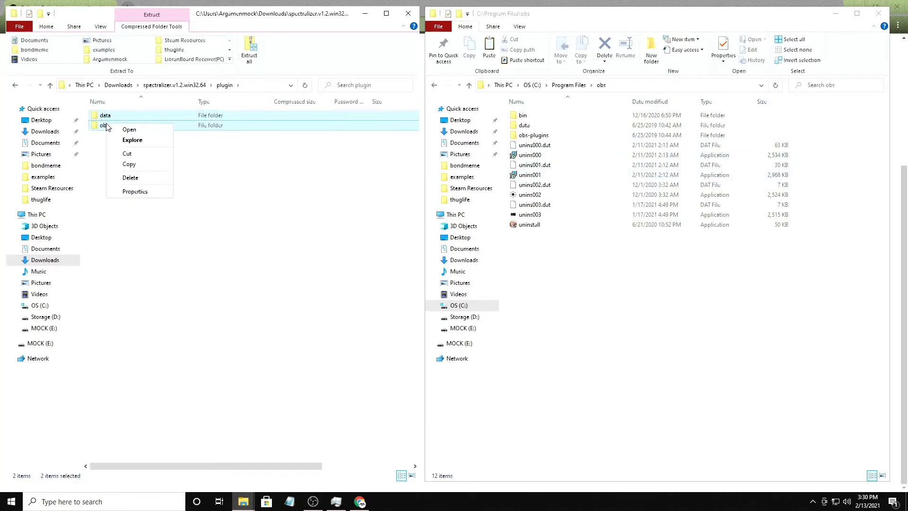
left_click(129, 165)
Step: Bring up the obs folder's context menu, then dismiss it without pasting
left_click(626, 259)
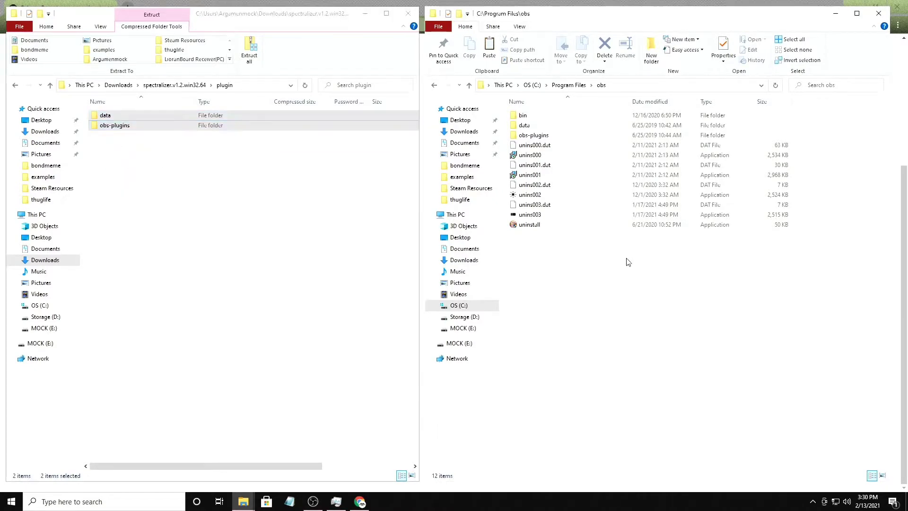
right_click(592, 264)
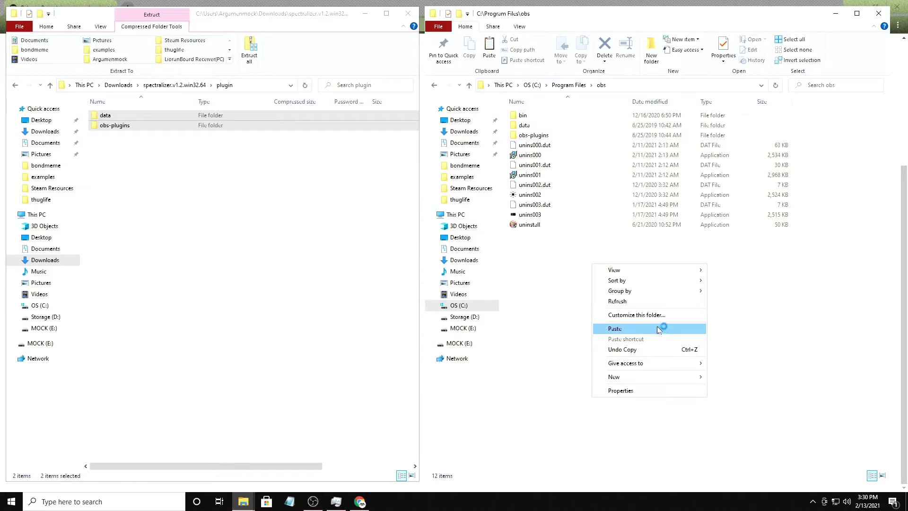
left_click(752, 320)
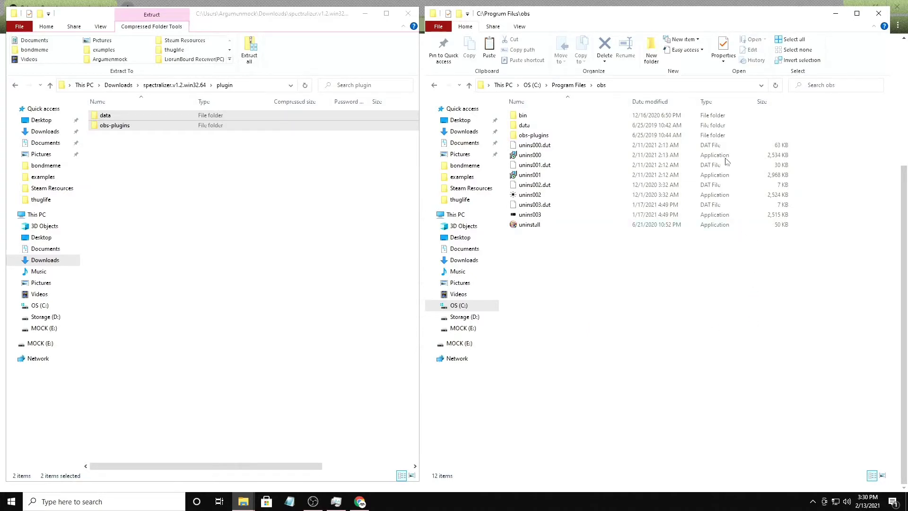
Step: Switch back to OBS Studio and open the Add Source menu under Sources
left_click(314, 502)
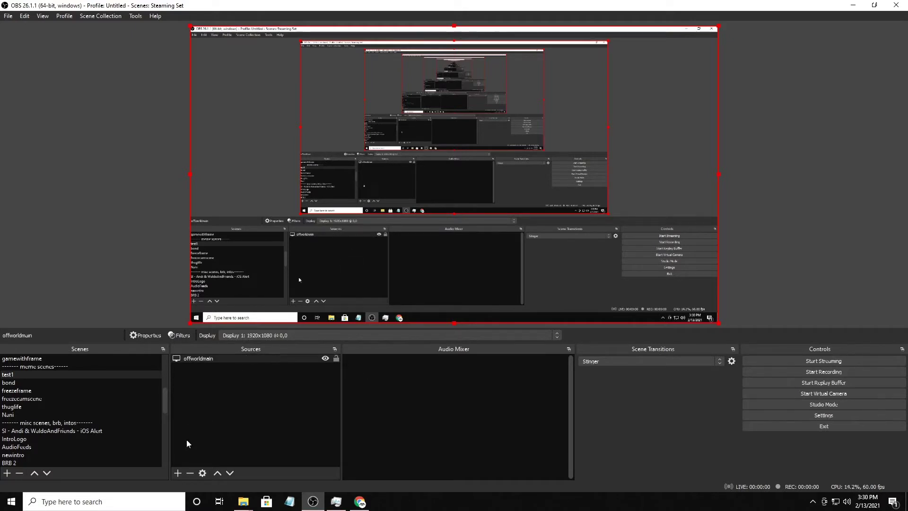
left_click(178, 472)
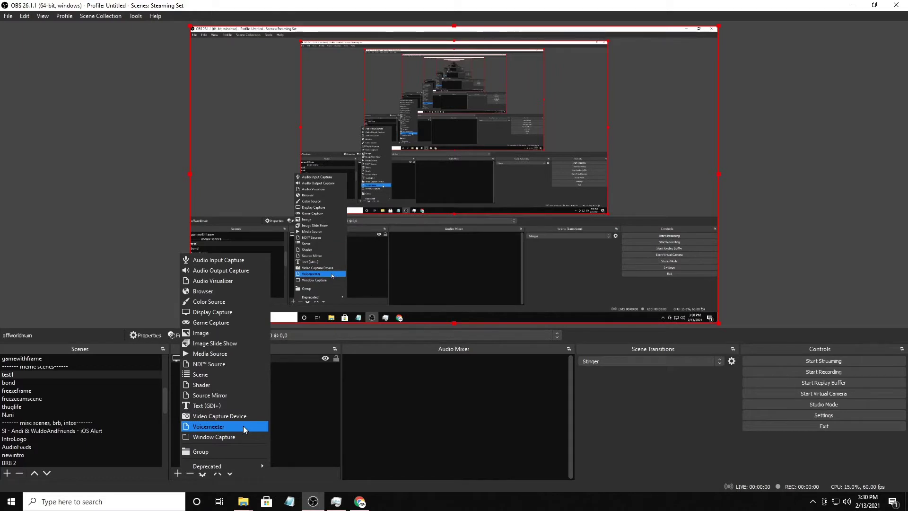
Step: Create a new Audio Visualizer source named 'naereface' to open its properties
left_click(239, 280)
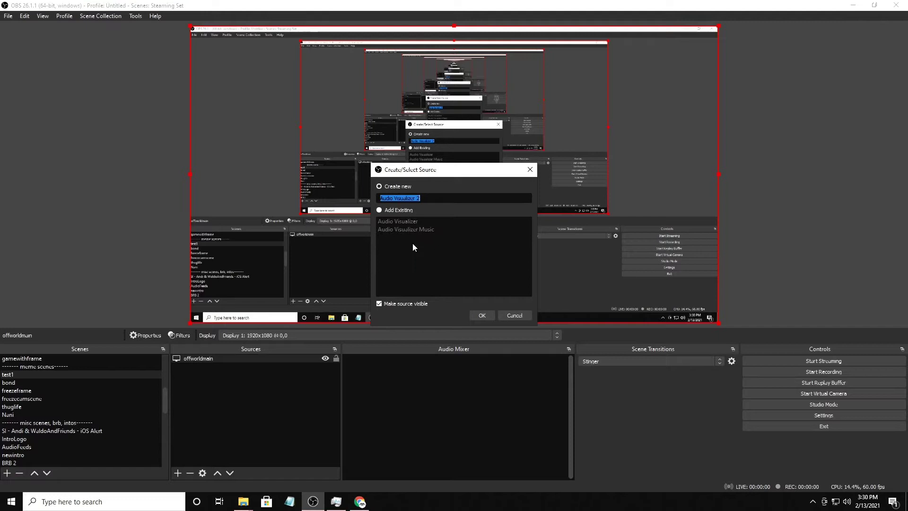
type("nucrefus")
type("eface")
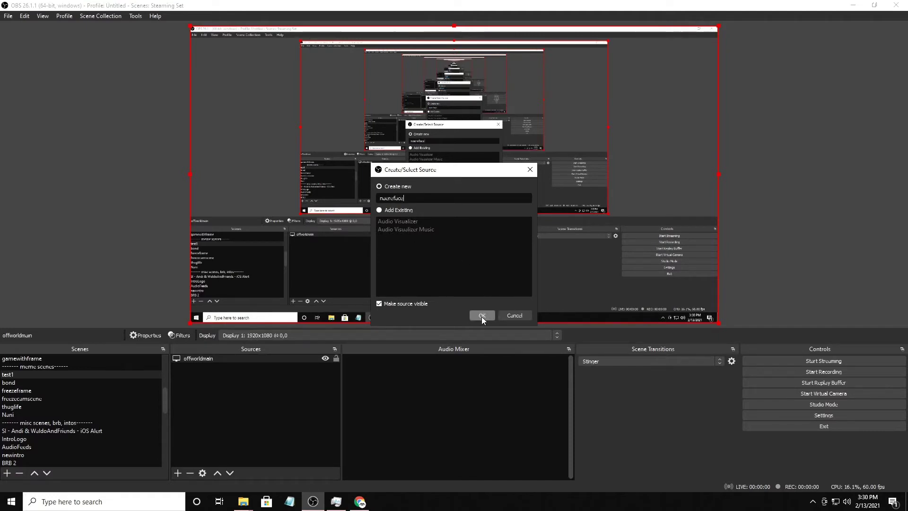
left_click(482, 315)
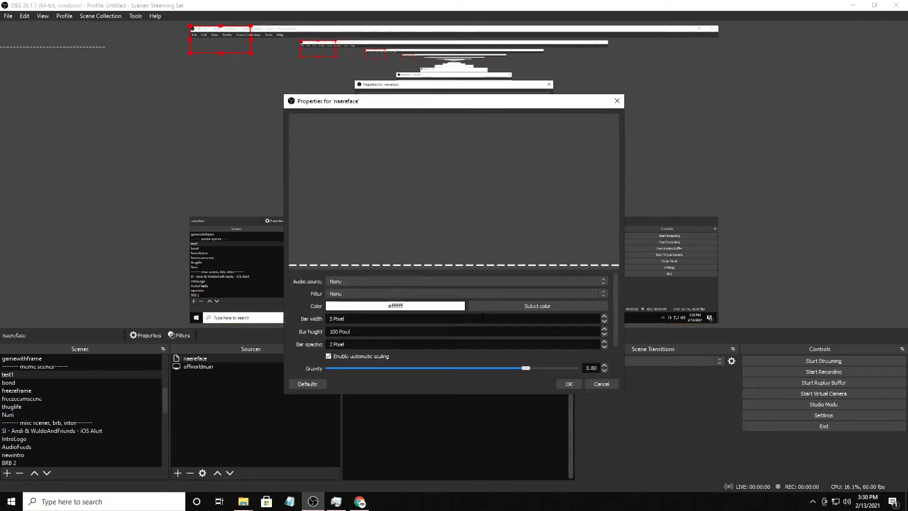
Step: Set the visualizer's audio source to RodeMic, enable Stereo, and raise Detail from 32 to 33
left_click(370, 280)
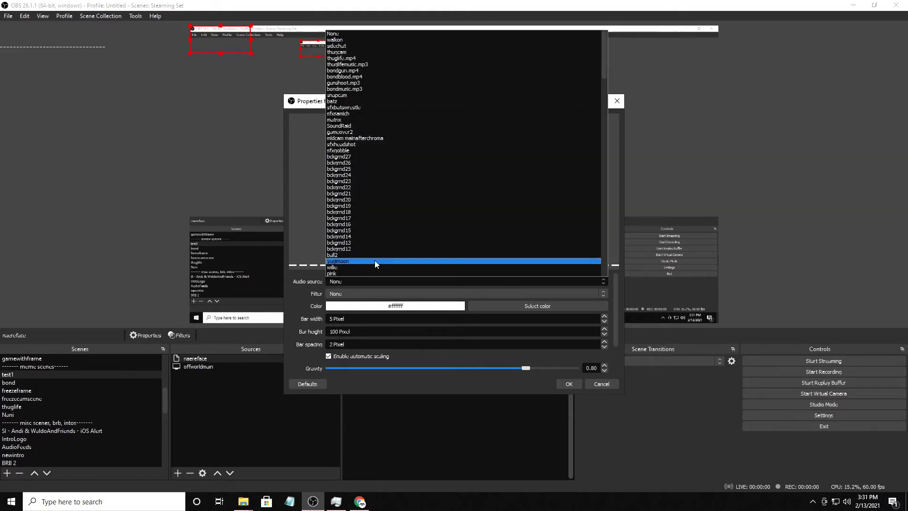
key("Down")
key("Down")
key("Down")
key("Down")
key("Down")
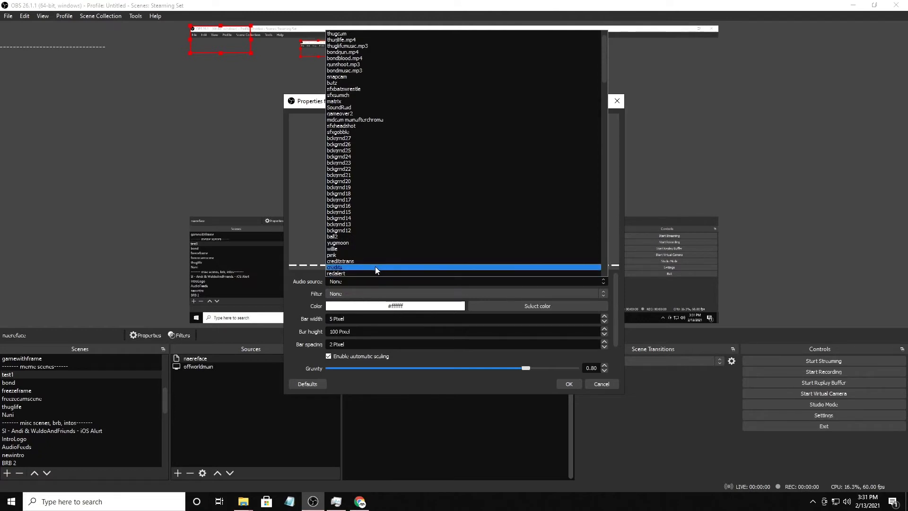
key("Page_Down")
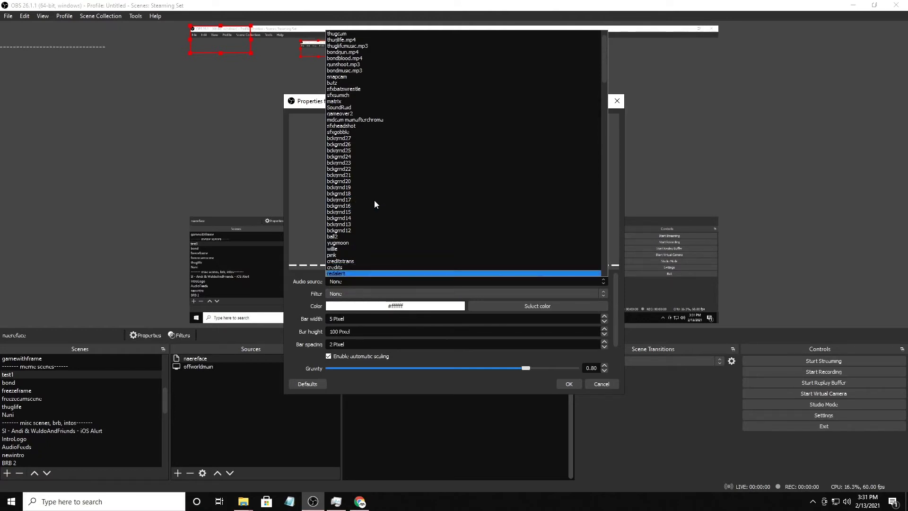
key("Page_Down")
left_click(361, 273)
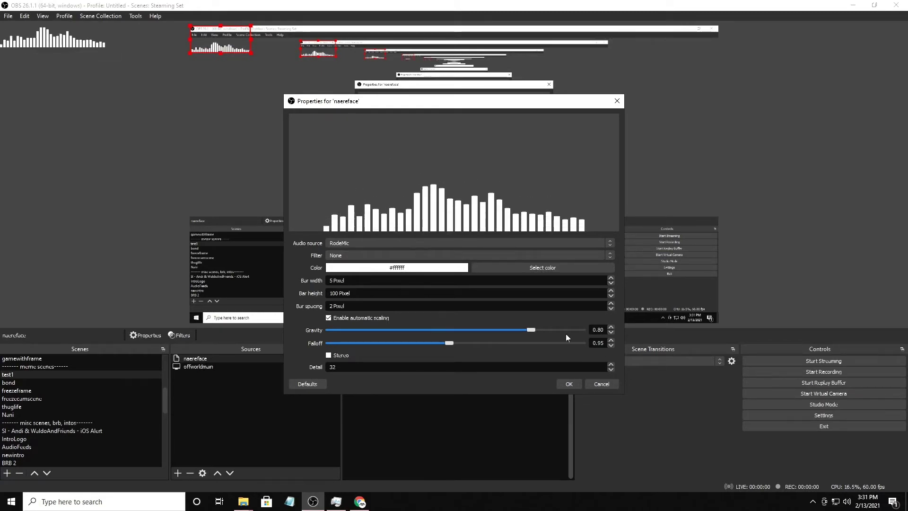
left_click(330, 355)
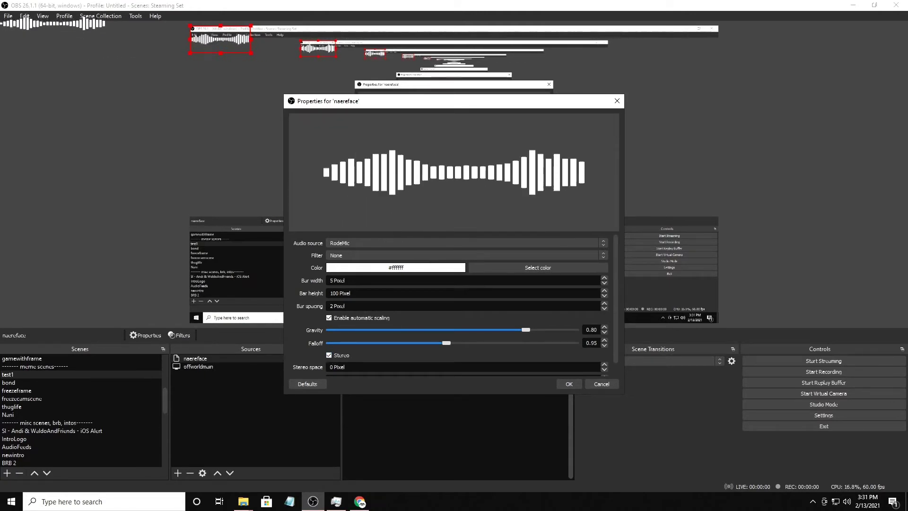
scroll(614, 353, "down", 1)
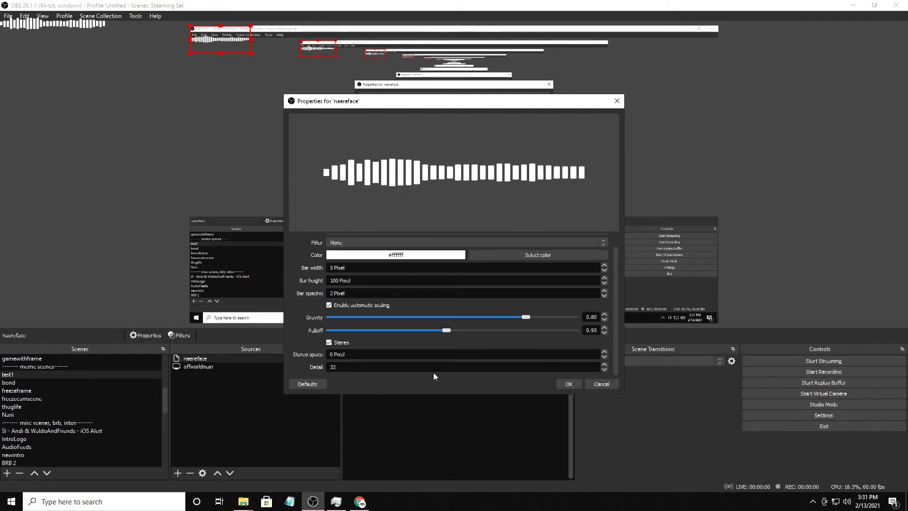
left_click(605, 365)
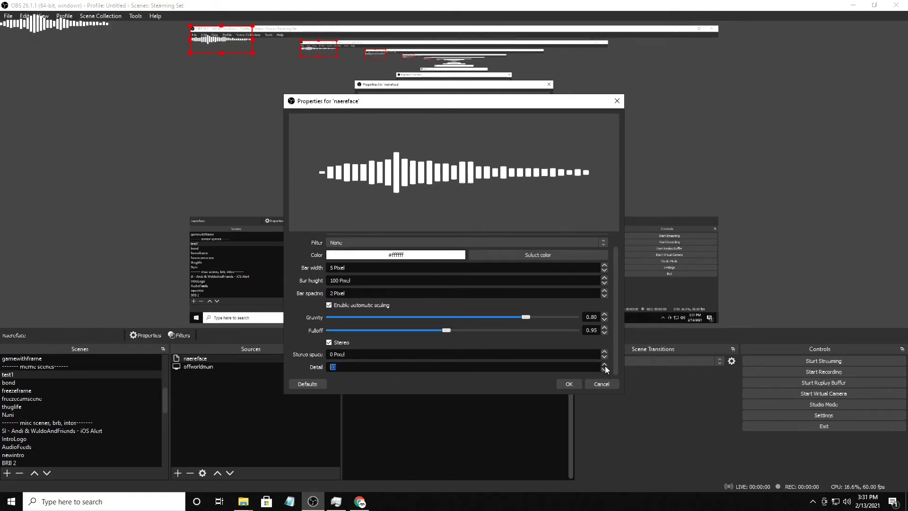
scroll(605, 365, "up", 10)
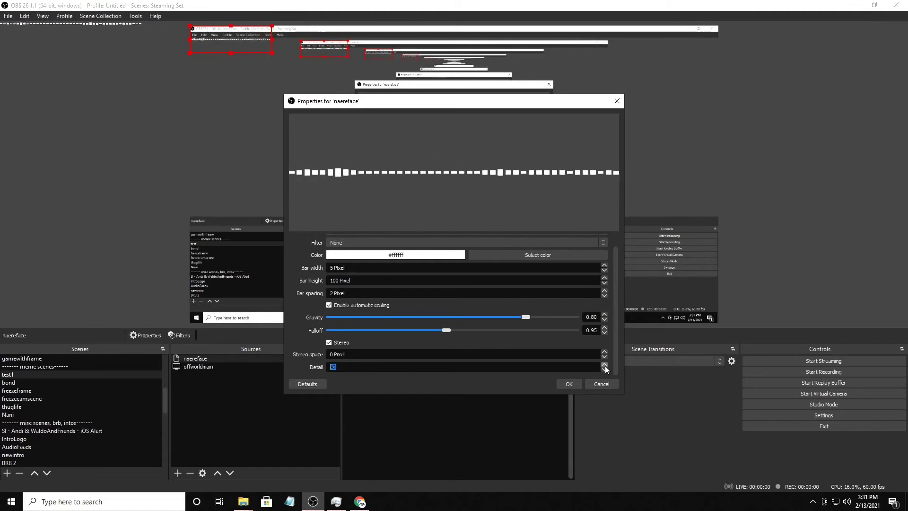
Step: Apply the properties, then move the visualizer to the preview centre and enlarge it
left_click(569, 384)
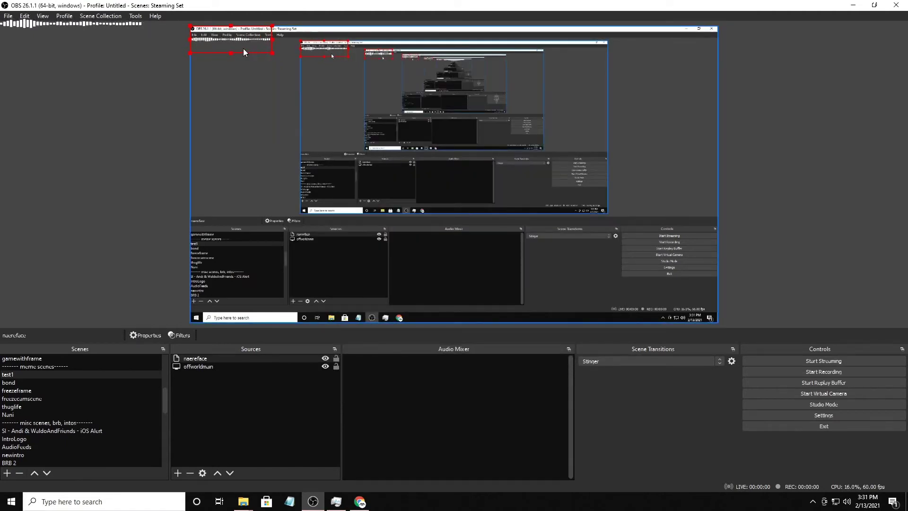
left_click_drag(243, 49, 711, 57)
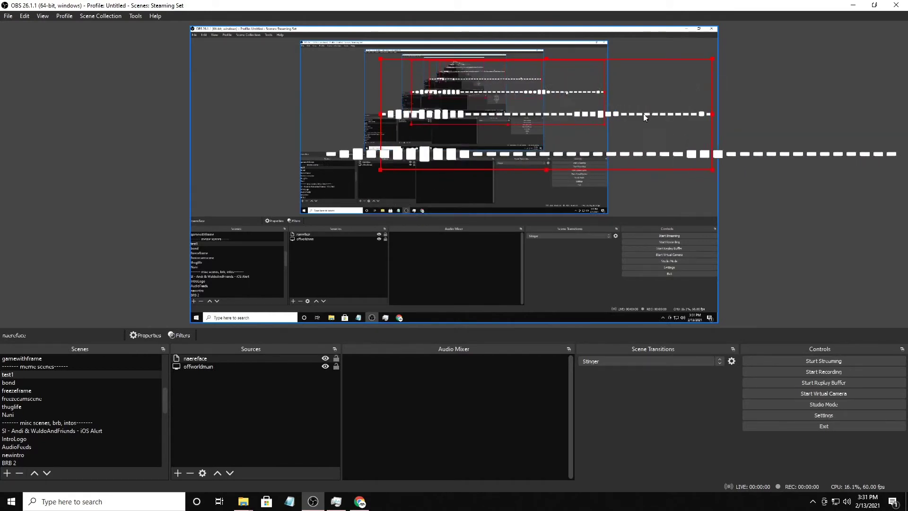
left_click_drag(643, 113, 507, 143)
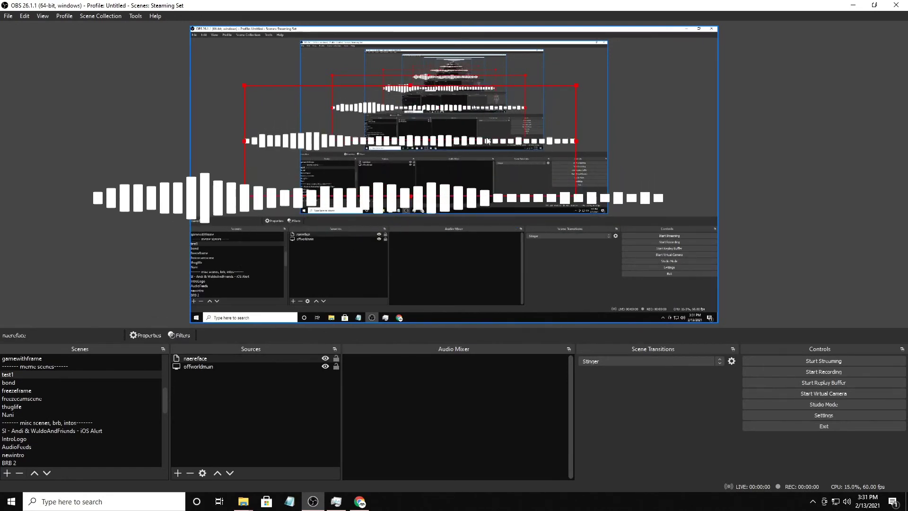
left_click_drag(508, 144, 528, 147)
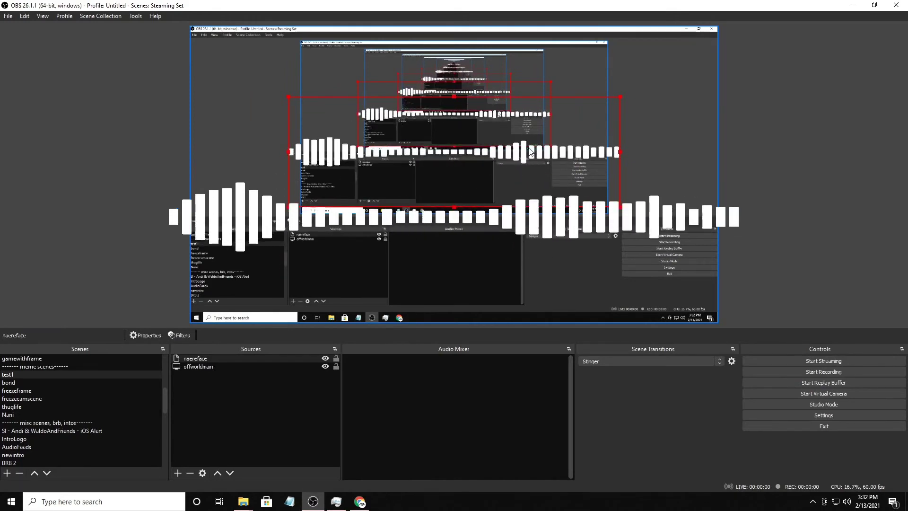
left_click_drag(530, 151, 478, 162)
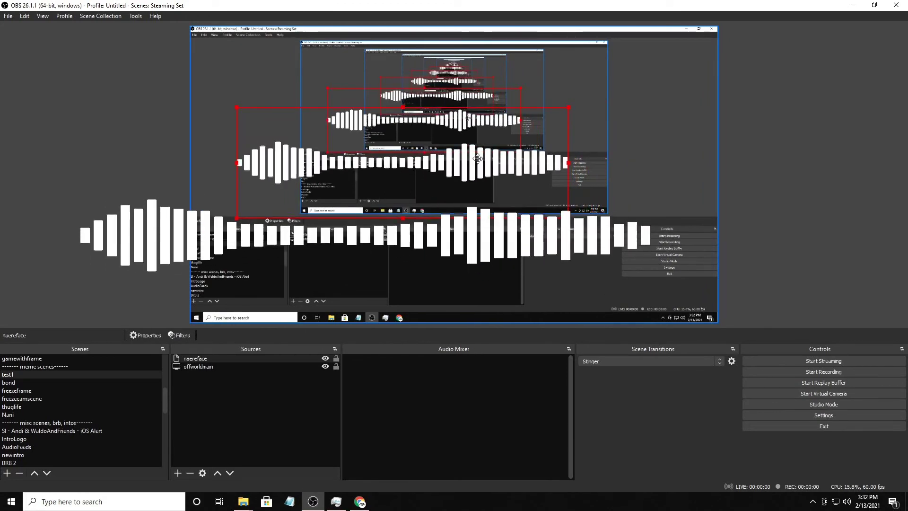